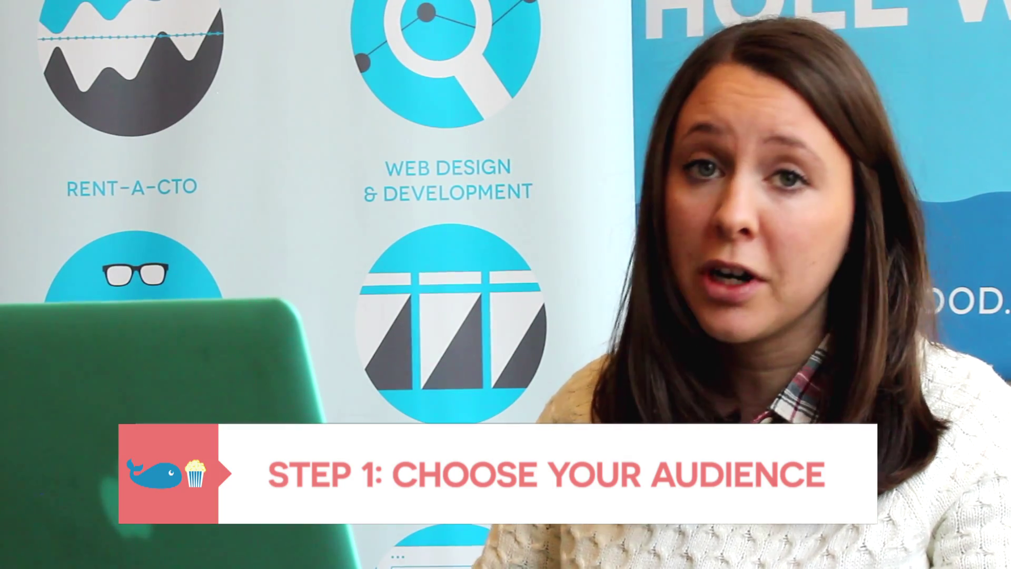
Review the view's conversion goals in Admin and open the New poem added goal
{"action": "scroll", "coordinate": [155, 305], "scroll_direction": "down", "scroll_amount": 6}
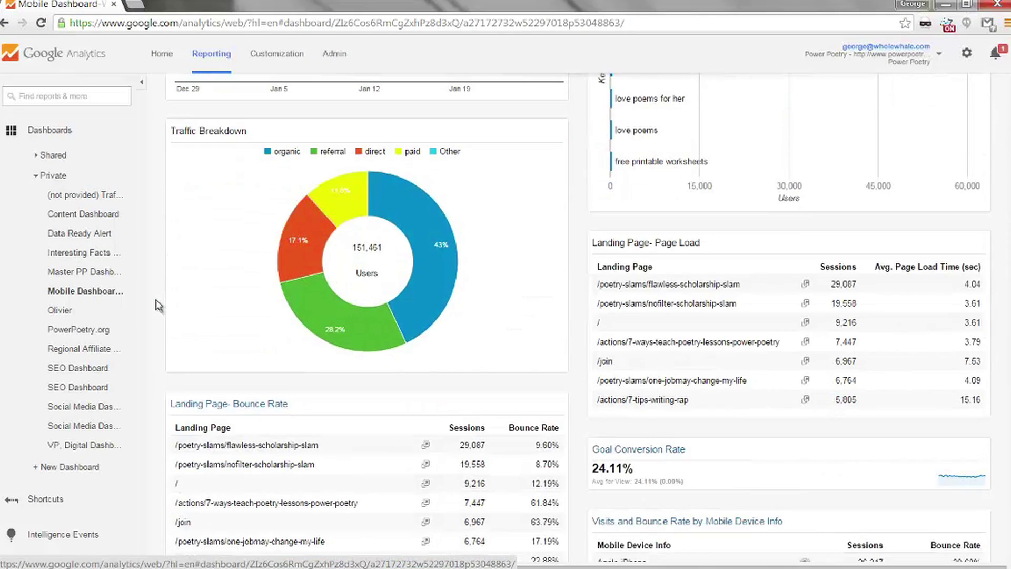
{"action": "scroll", "coordinate": [156, 304], "scroll_direction": "down", "scroll_amount": 8}
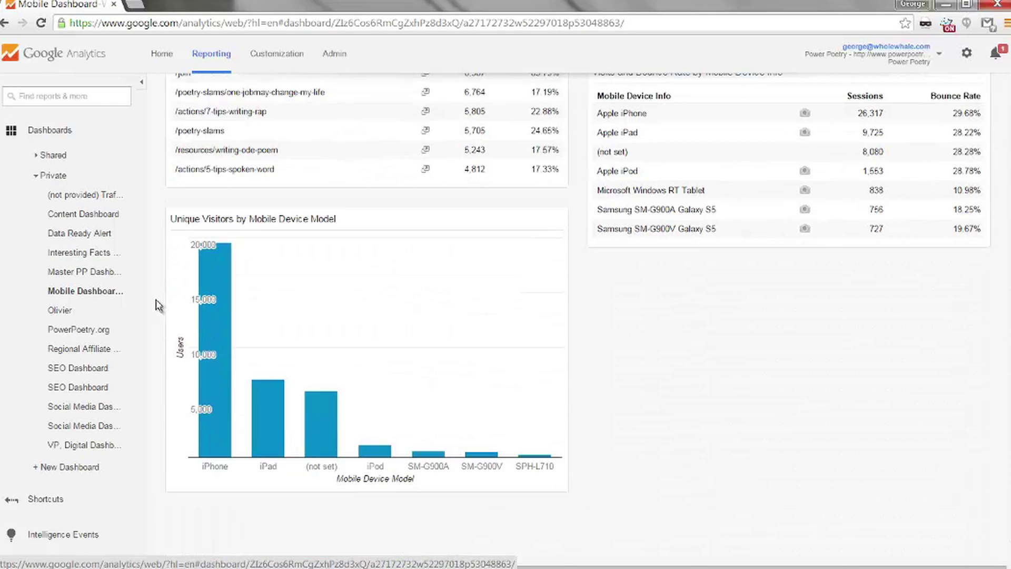
{"action": "scroll", "coordinate": [156, 304], "scroll_direction": "down", "scroll_amount": 2}
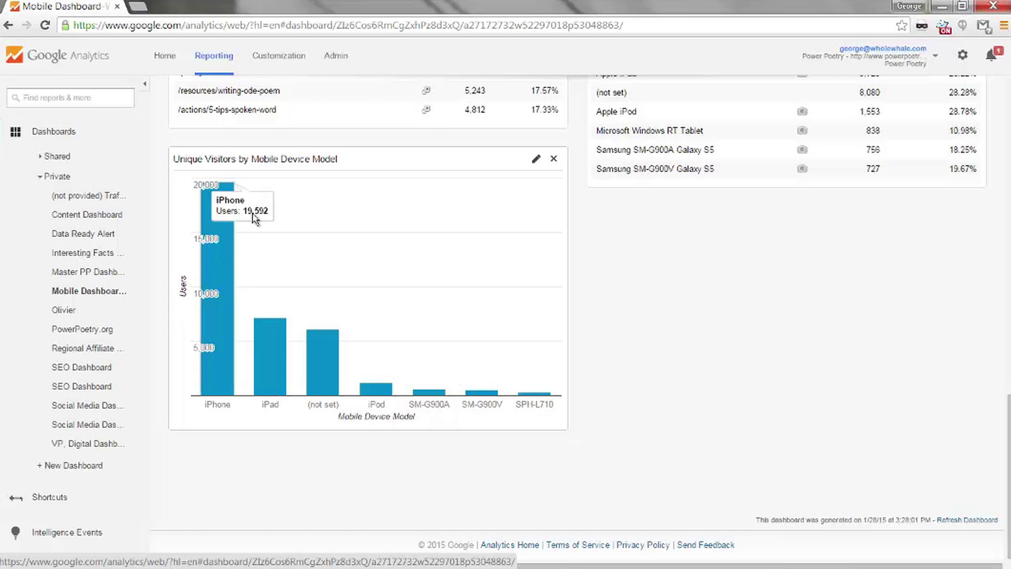
{"action": "left_click", "coordinate": [336, 58]}
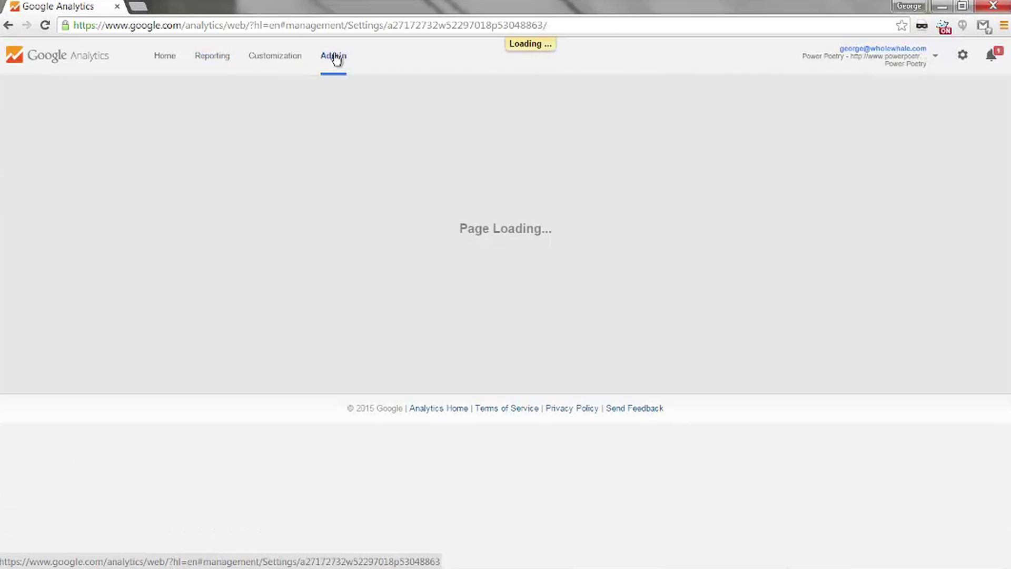
{"action": "left_click", "coordinate": [699, 255]}
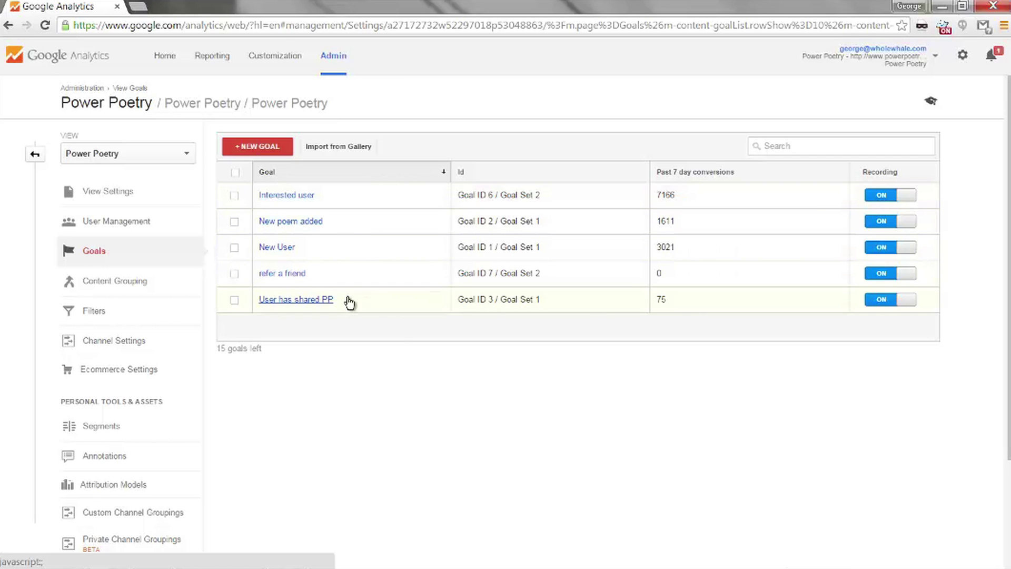
{"action": "left_click", "coordinate": [315, 221]}
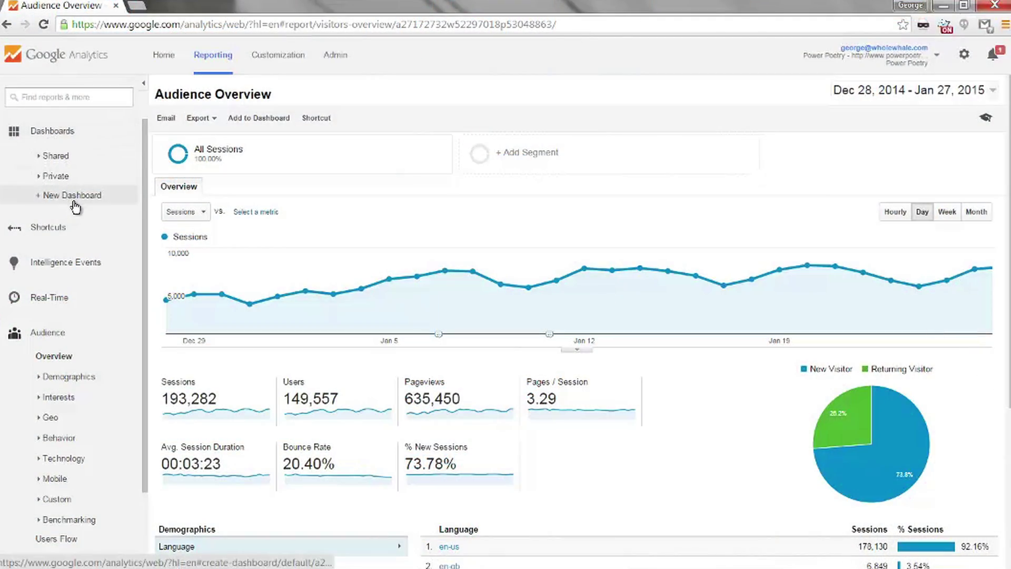
Create a Starter Dashboard titled 'My new dashboard' with the default New Users, Users and Sessions widgets
{"action": "left_click", "coordinate": [74, 203]}
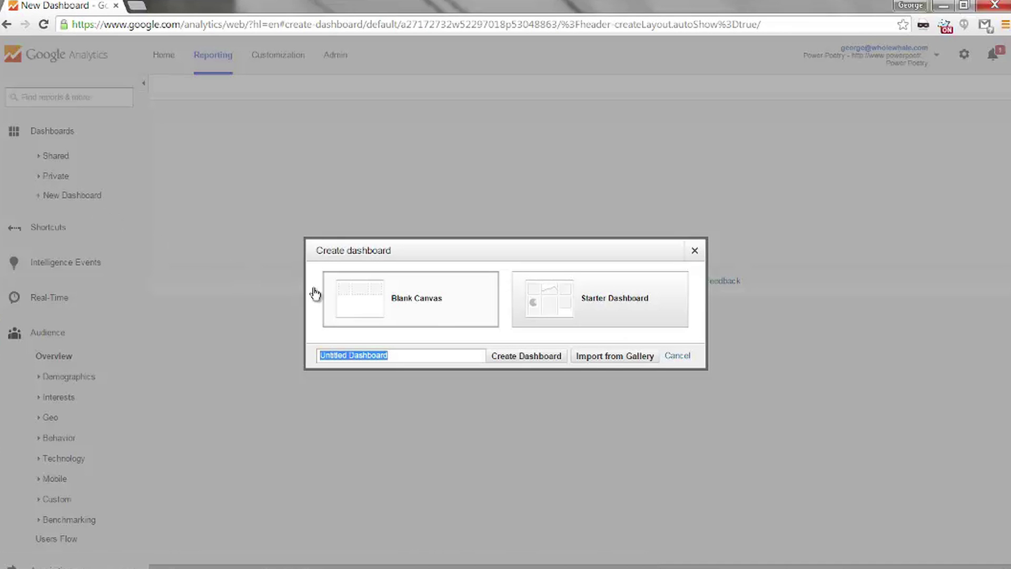
{"action": "left_click", "coordinate": [619, 316]}
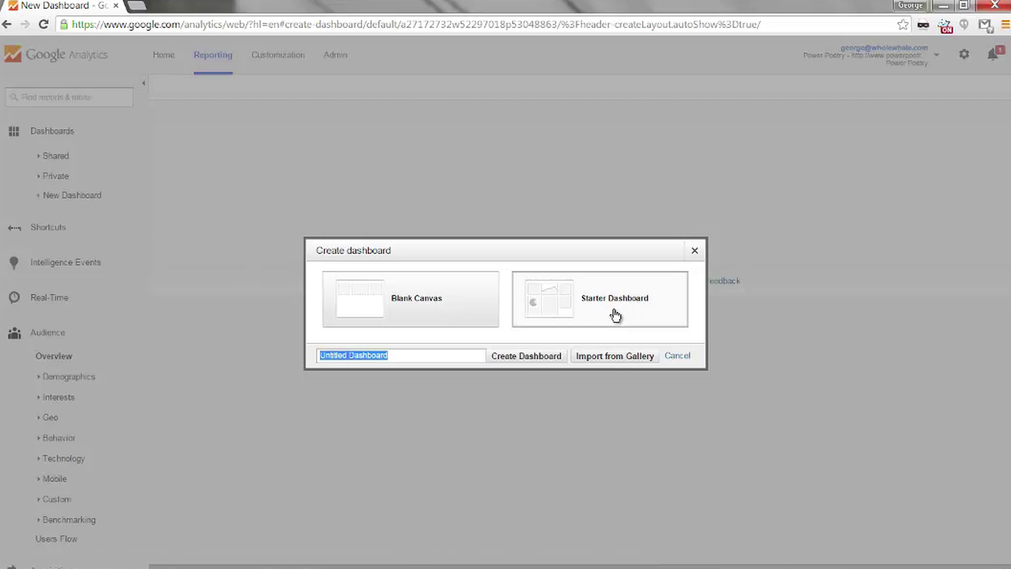
{"action": "type", "text": "My new"}
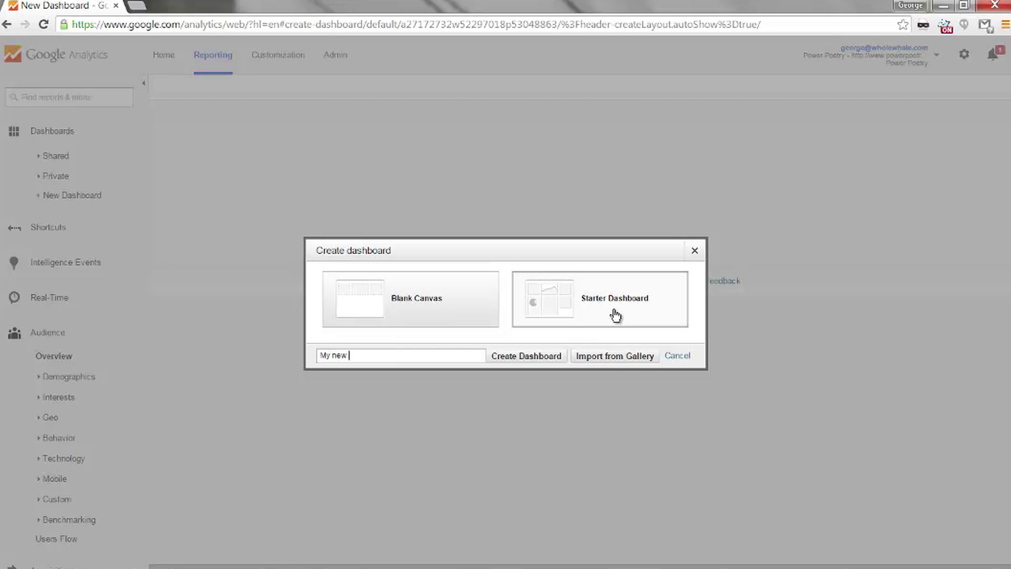
{"action": "left_click", "coordinate": [547, 356]}
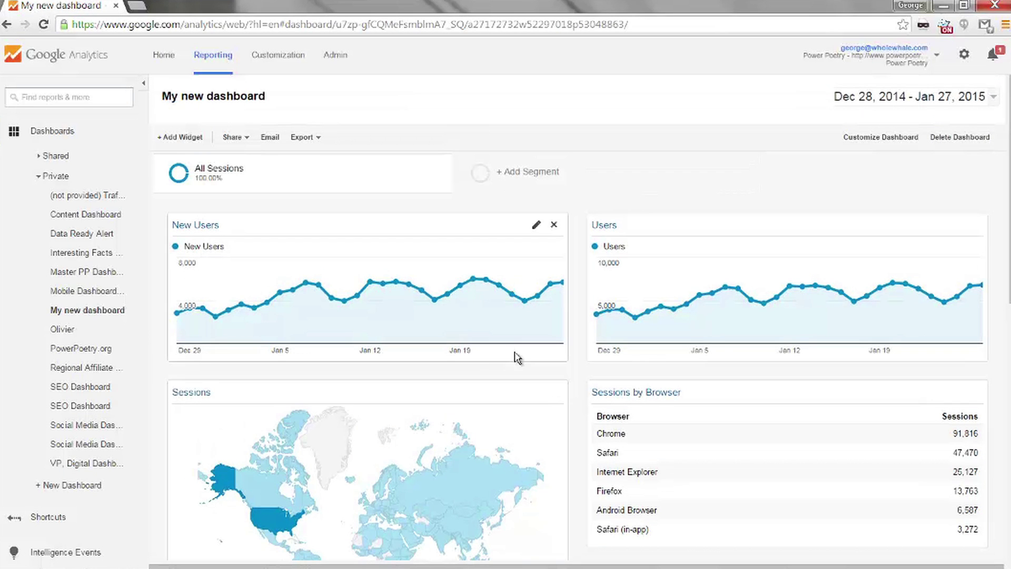
Browse the dashboard gallery filtered to Paid Search and view the Acquisition Snapshot dashboard's details
{"action": "left_click", "coordinate": [103, 485]}
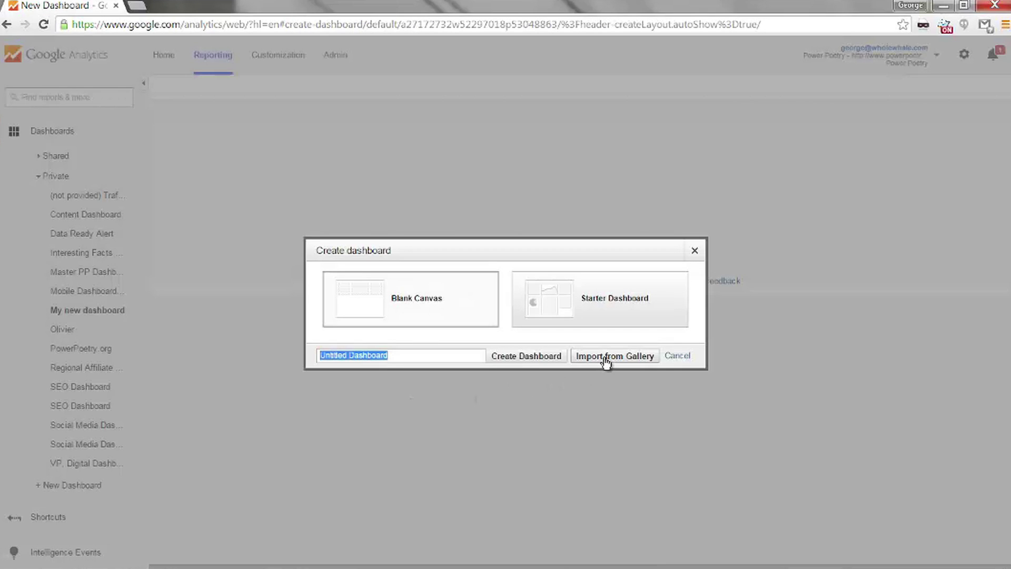
{"action": "left_click", "coordinate": [607, 360]}
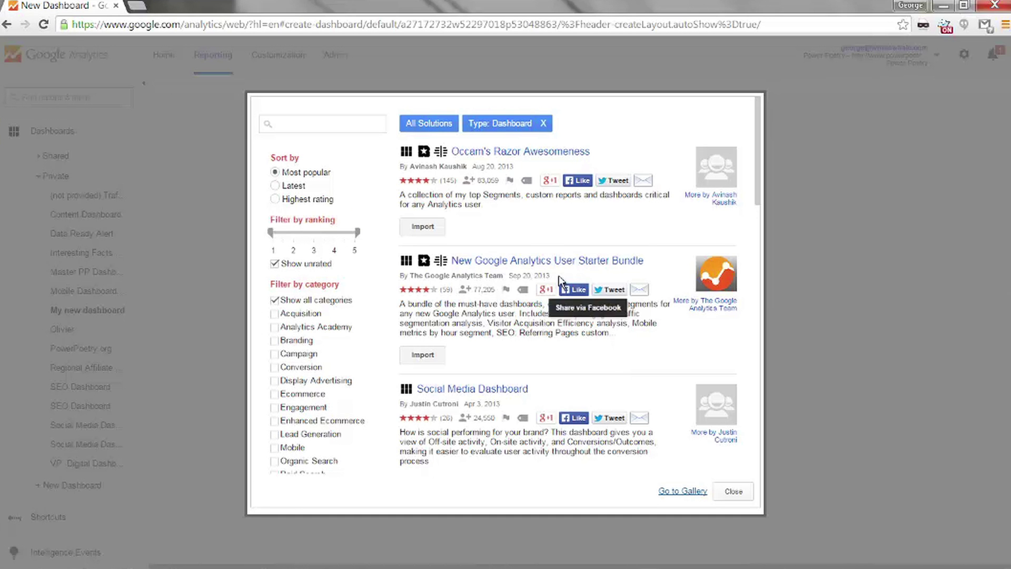
{"action": "scroll", "coordinate": [297, 386], "scroll_direction": "down", "scroll_amount": 3}
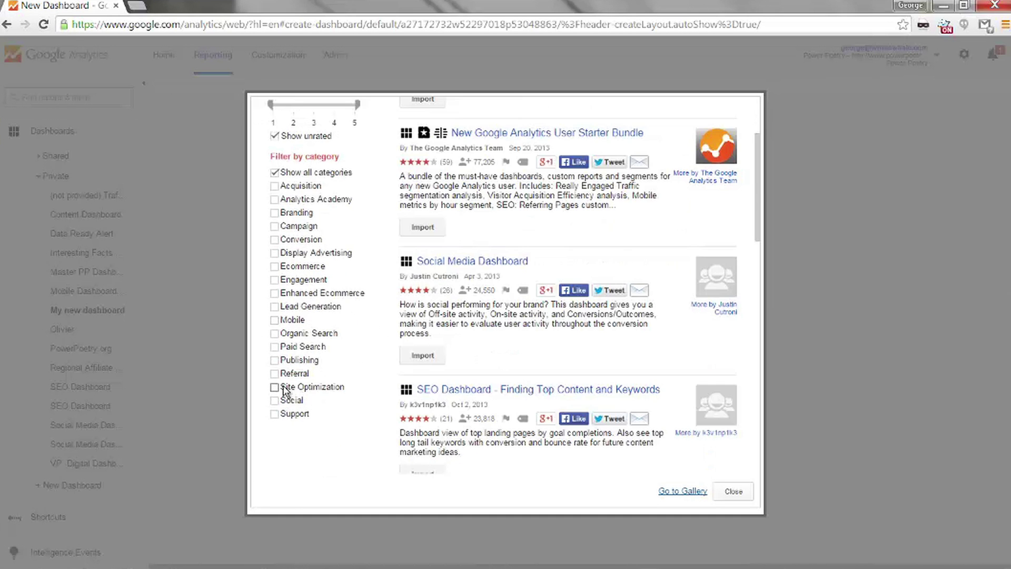
{"action": "left_click", "coordinate": [274, 348]}
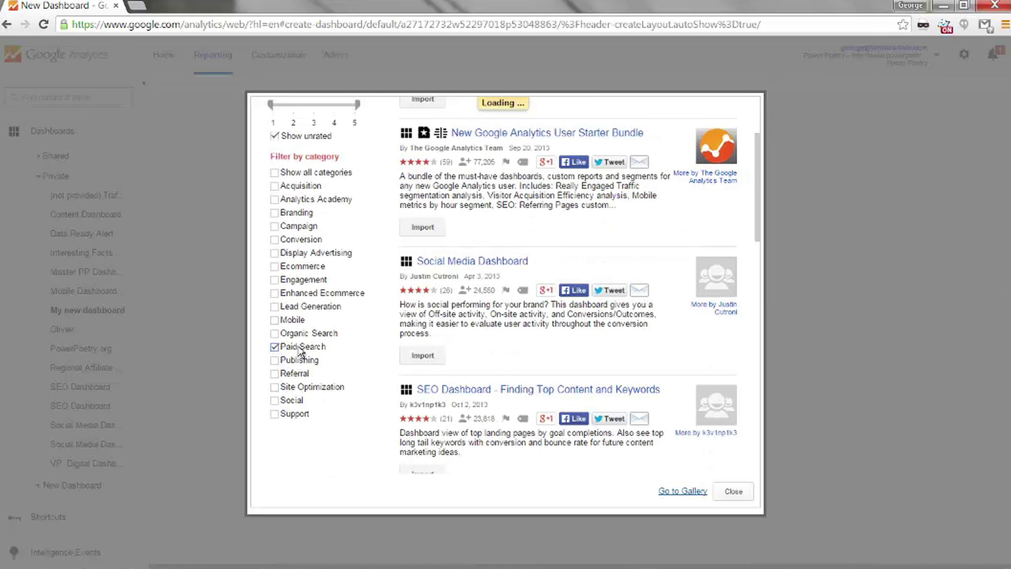
{"action": "left_click", "coordinate": [504, 266]}
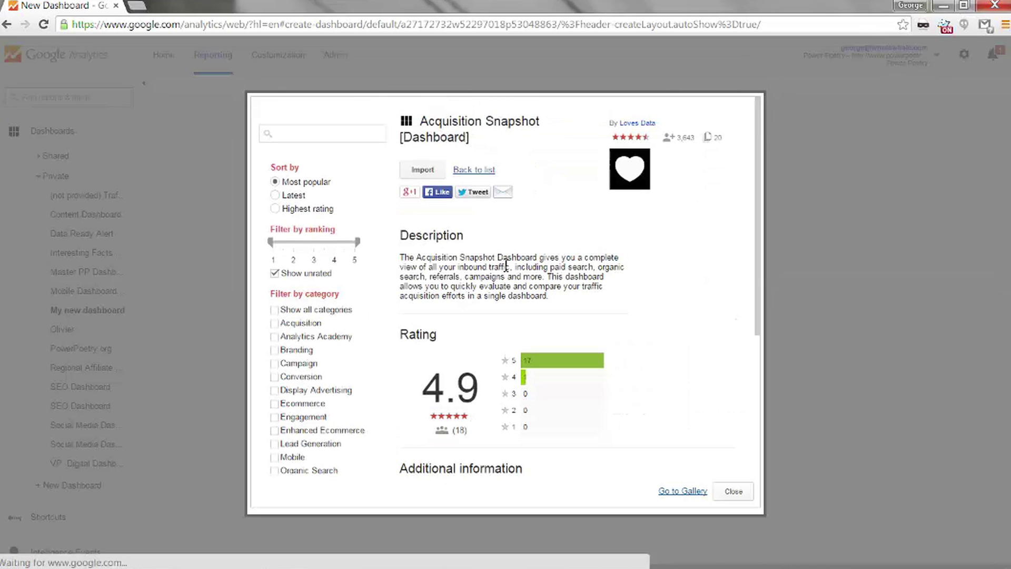
{"action": "scroll", "coordinate": [544, 354], "scroll_direction": "down", "scroll_amount": 3}
{"action": "scroll", "coordinate": [548, 360], "scroll_direction": "down", "scroll_amount": 1}
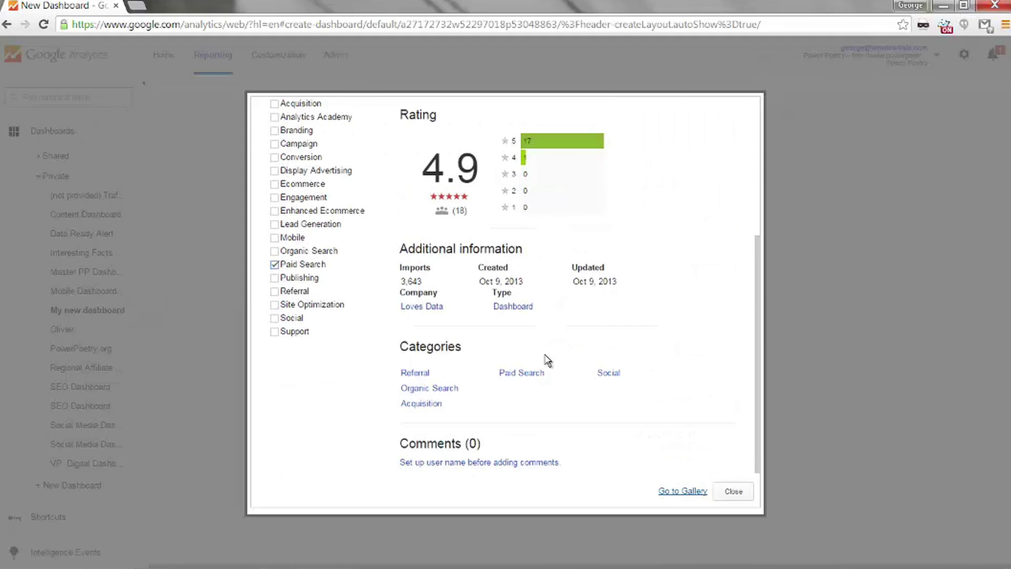
{"action": "scroll", "coordinate": [545, 358], "scroll_direction": "up", "scroll_amount": 5}
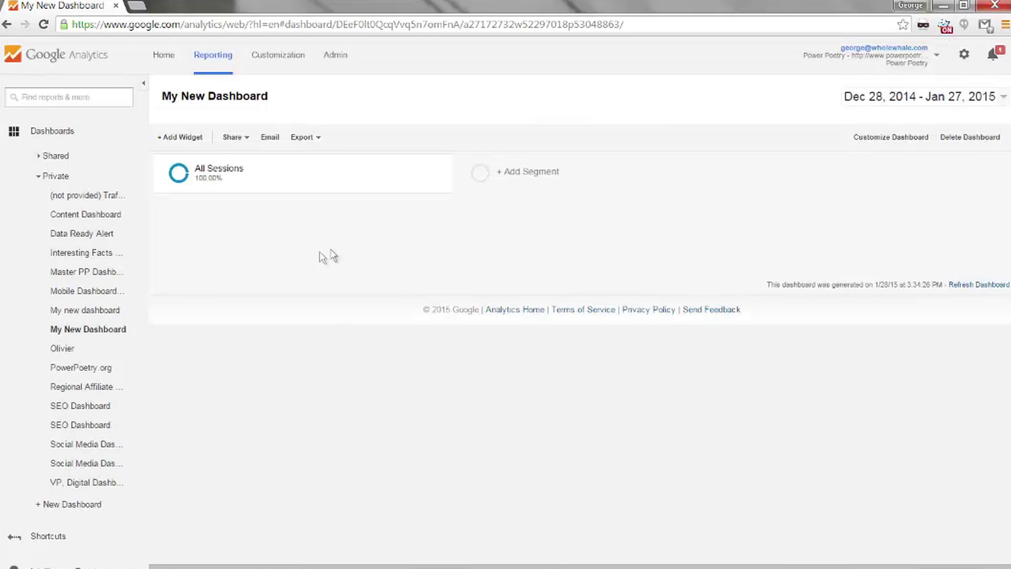
Add a timeline widget graphing Sessions over time
{"action": "left_click", "coordinate": [184, 139]}
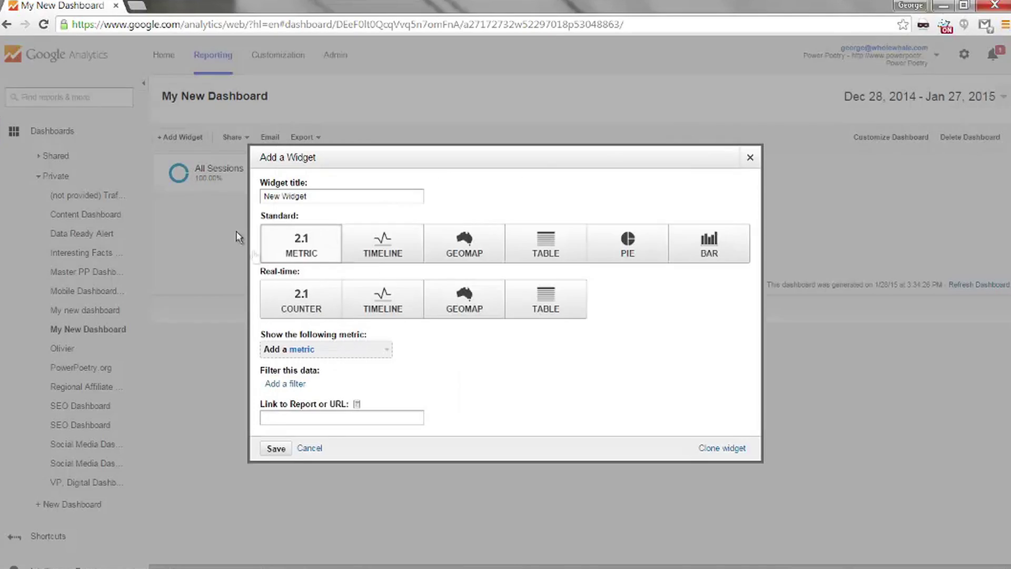
{"action": "left_click", "coordinate": [384, 260]}
{"action": "left_click", "coordinate": [345, 350]}
{"action": "type", "text": "sessions"}
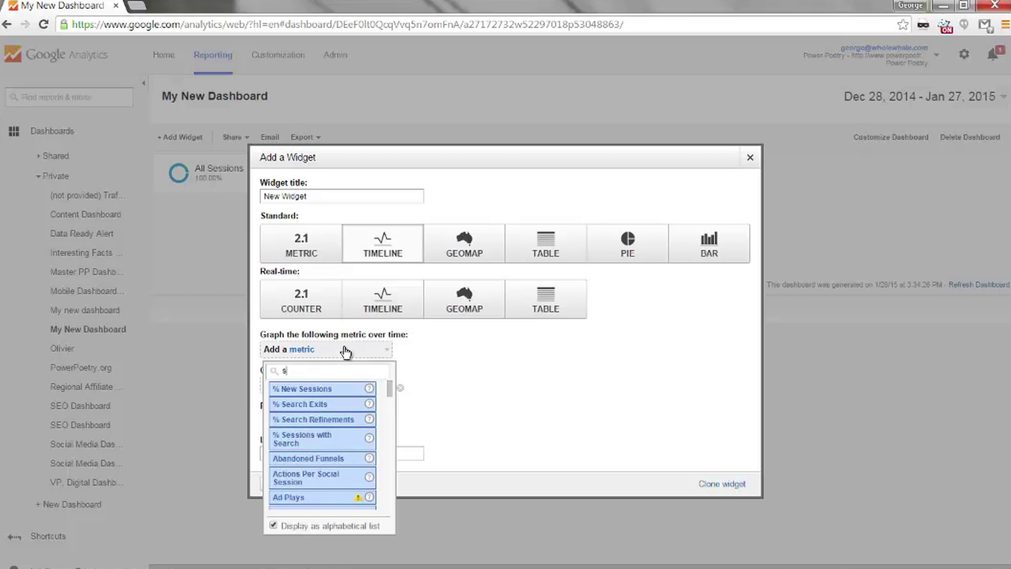
{"action": "left_click", "coordinate": [364, 443]}
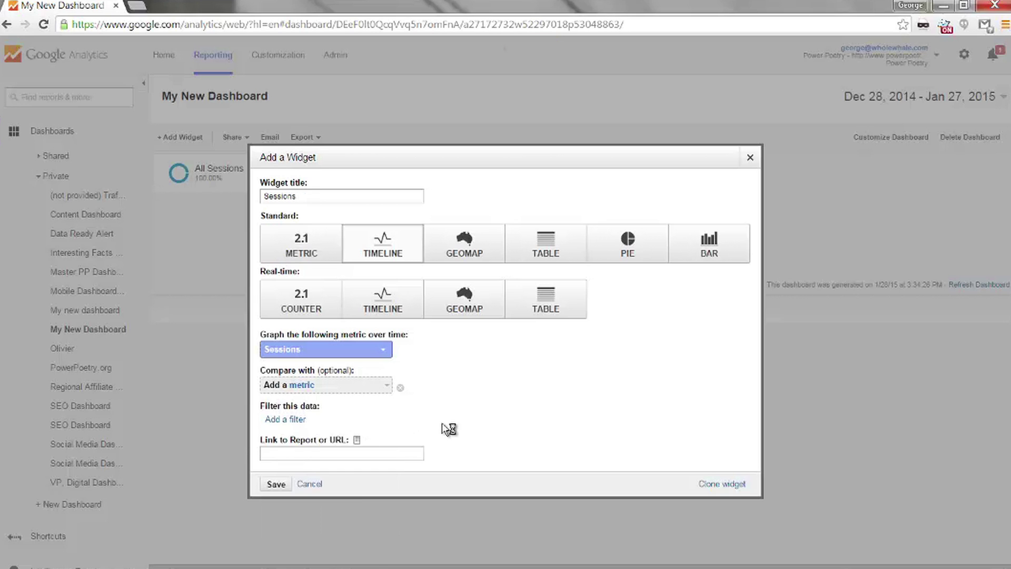
Filter the widget to Device Category containing 'mobile' and save it
{"action": "left_click", "coordinate": [295, 419]}
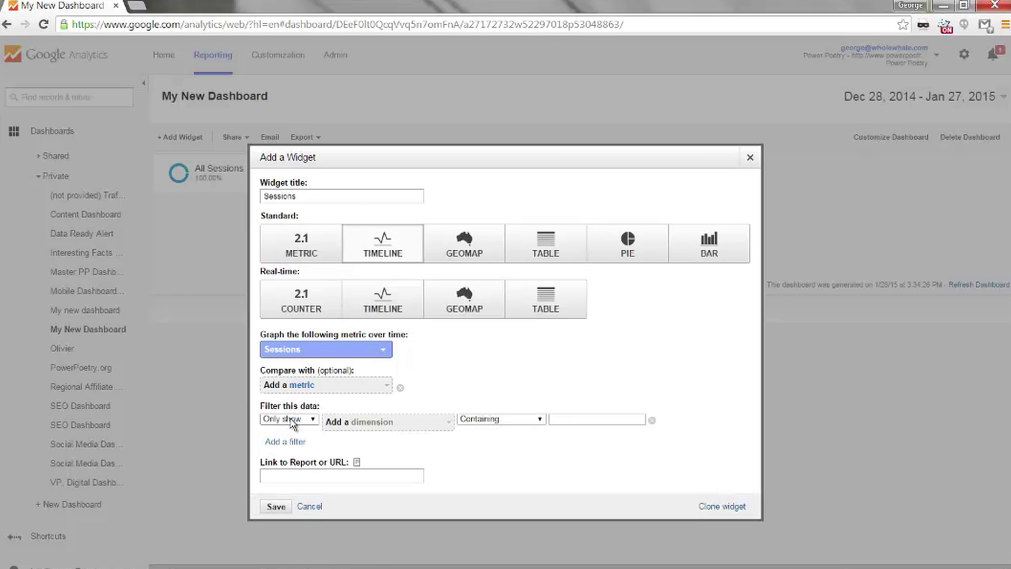
{"action": "left_click", "coordinate": [435, 423]}
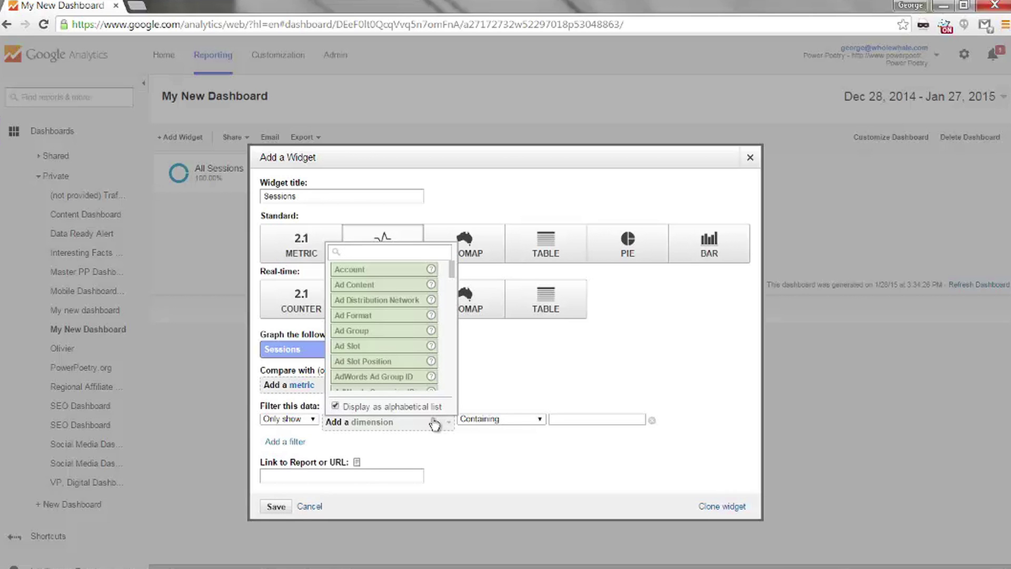
{"action": "type", "text": "dev"}
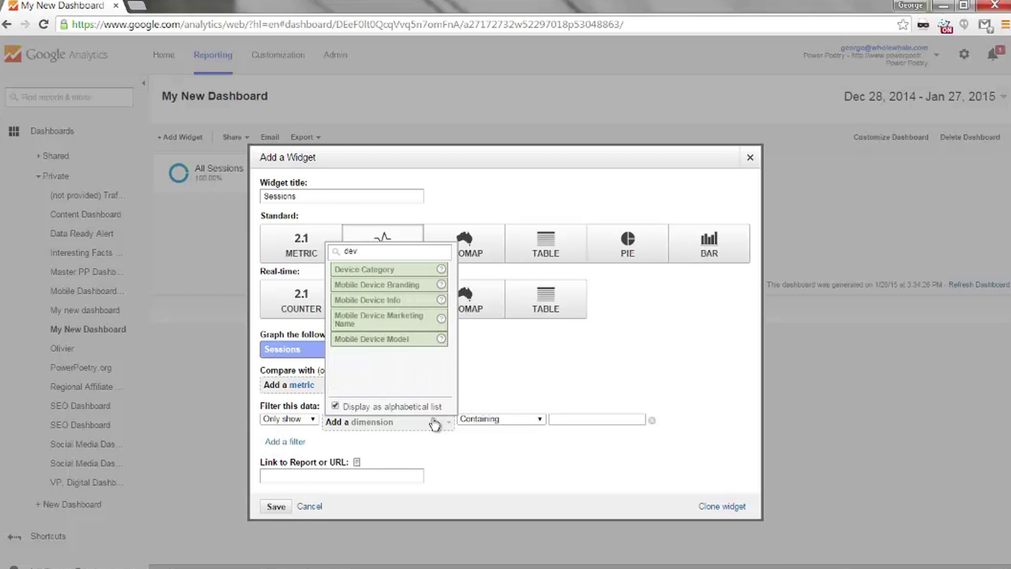
{"action": "left_click", "coordinate": [433, 270]}
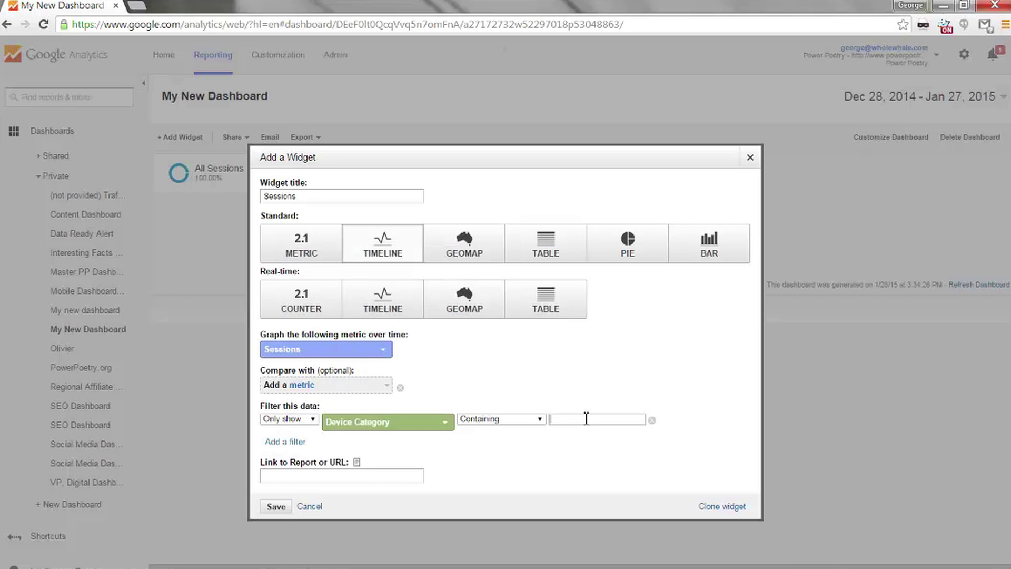
{"action": "left_click", "coordinate": [586, 419]}
{"action": "type", "text": "mobile"}
{"action": "left_click", "coordinate": [275, 506]}
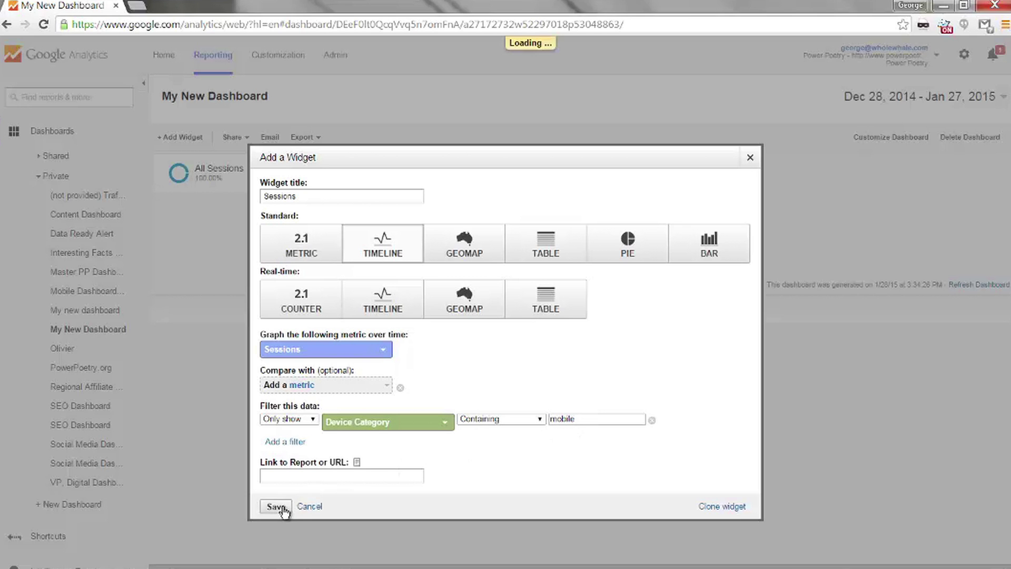
Retitle the widget 'Mobile Sessions'
{"action": "left_click", "coordinate": [372, 226]}
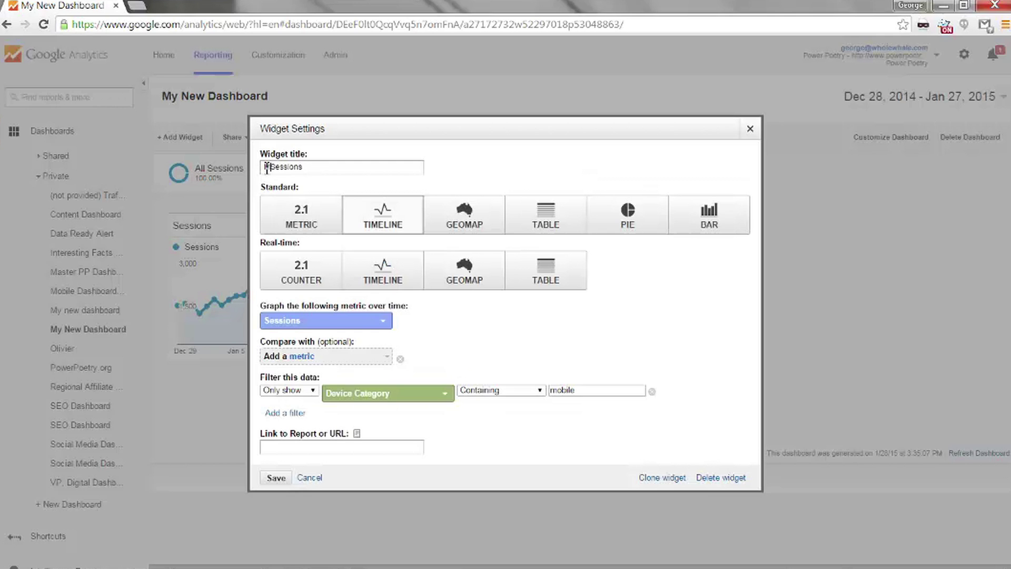
{"action": "type", "text": "Mobile"}
{"action": "left_click", "coordinate": [275, 478]}
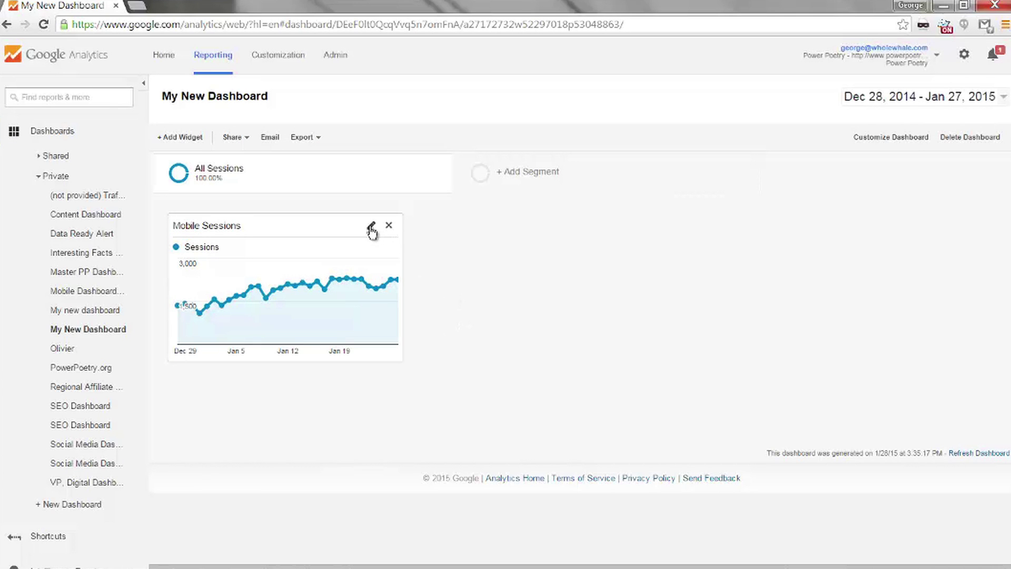
Clone the Mobile Sessions widget and remove the Device Category filter from the copy
{"action": "left_click", "coordinate": [371, 228]}
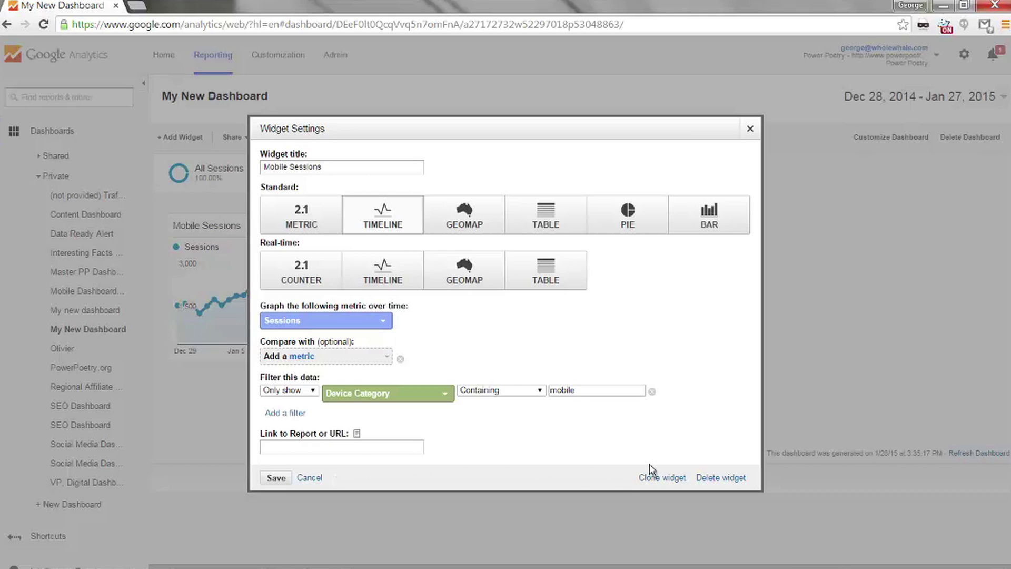
{"action": "left_click", "coordinate": [662, 477]}
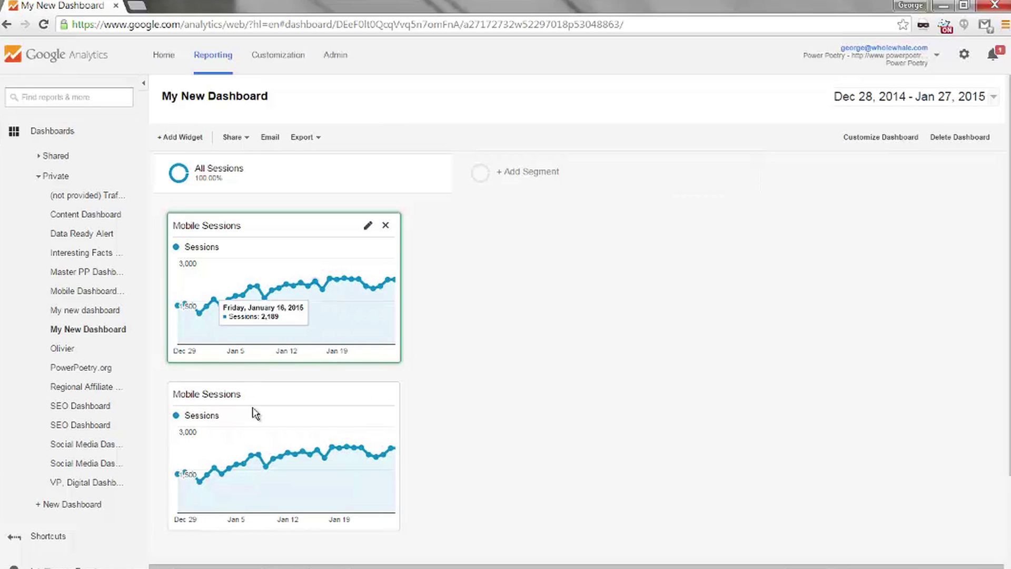
{"action": "left_click", "coordinate": [368, 396]}
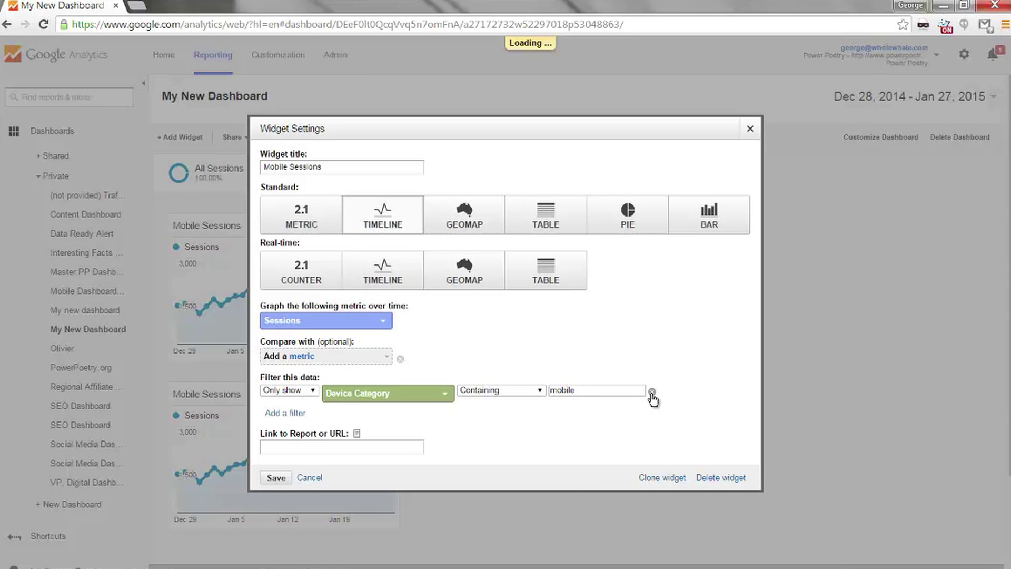
{"action": "left_click", "coordinate": [651, 393]}
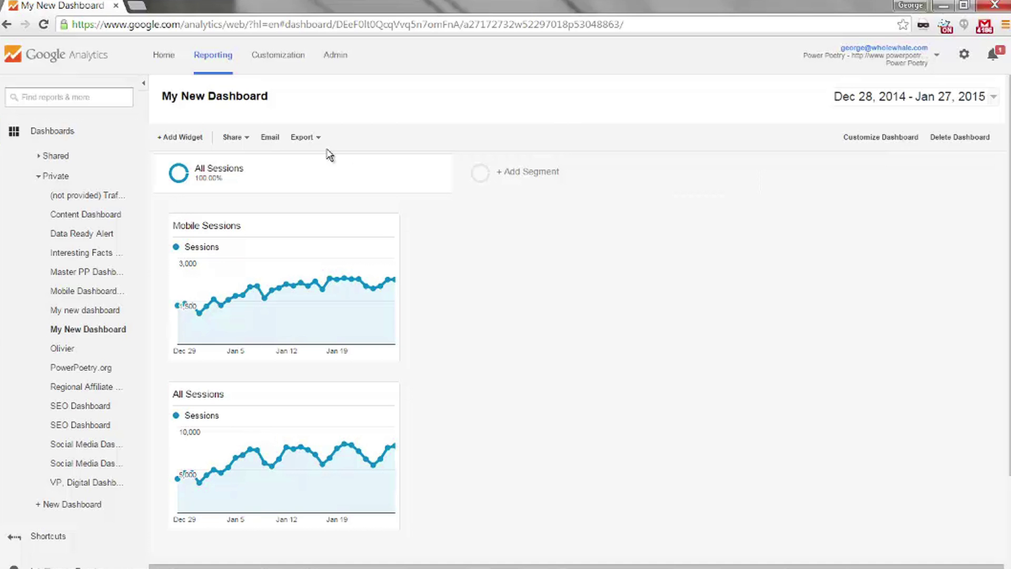
Review the dashboard's email options with weekly frequency, then cancel without sending
{"action": "left_click", "coordinate": [268, 138]}
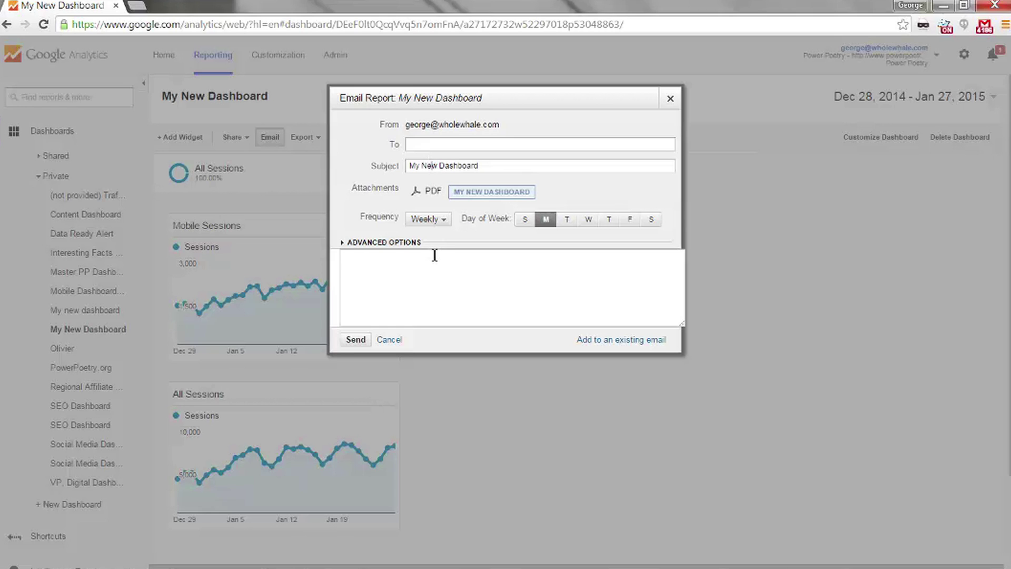
{"action": "left_click", "coordinate": [445, 223]}
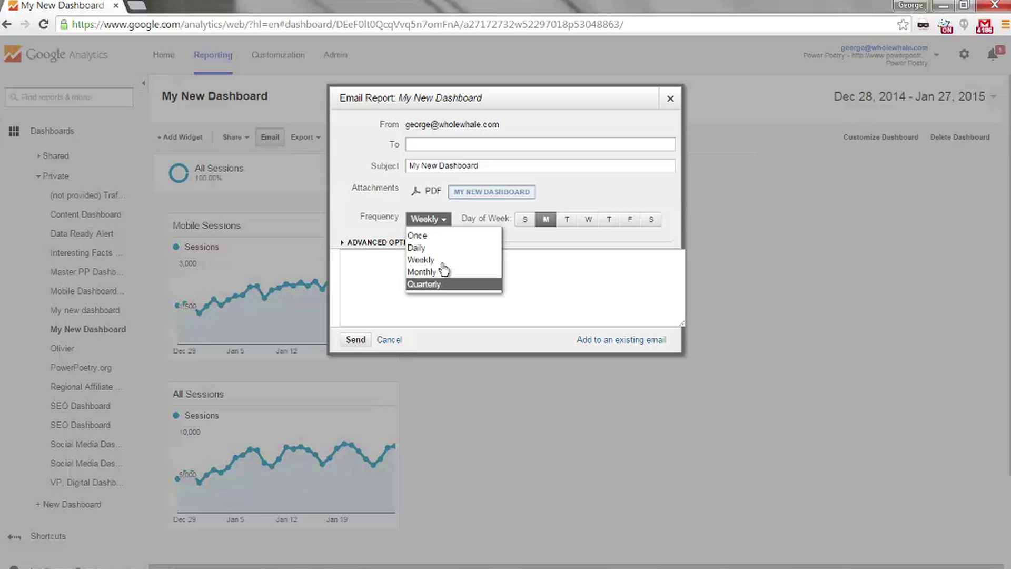
{"action": "left_click", "coordinate": [446, 224]}
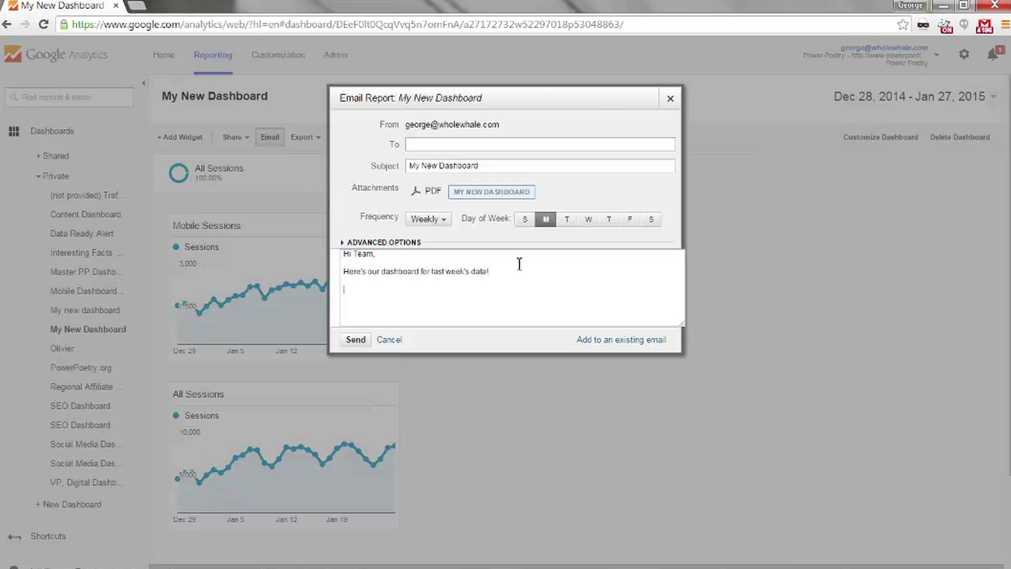
{"action": "left_click", "coordinate": [388, 341]}
{"action": "left_click", "coordinate": [993, 98]}
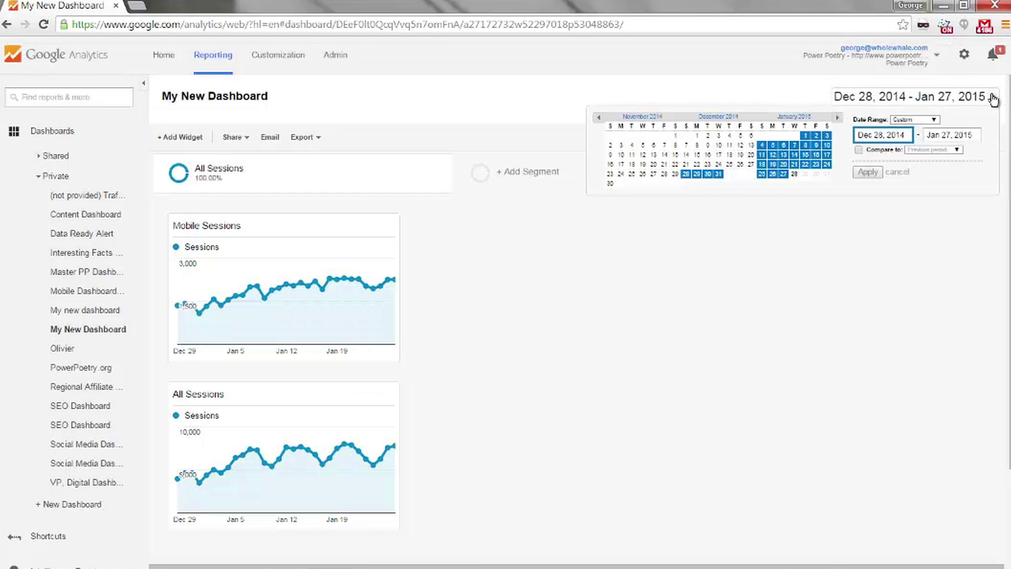
Set the dashboard to Jan 20–26, 2015, compared with the previous period (Jan 13–19)
{"action": "left_click", "coordinate": [783, 168]}
{"action": "left_click", "coordinate": [772, 174]}
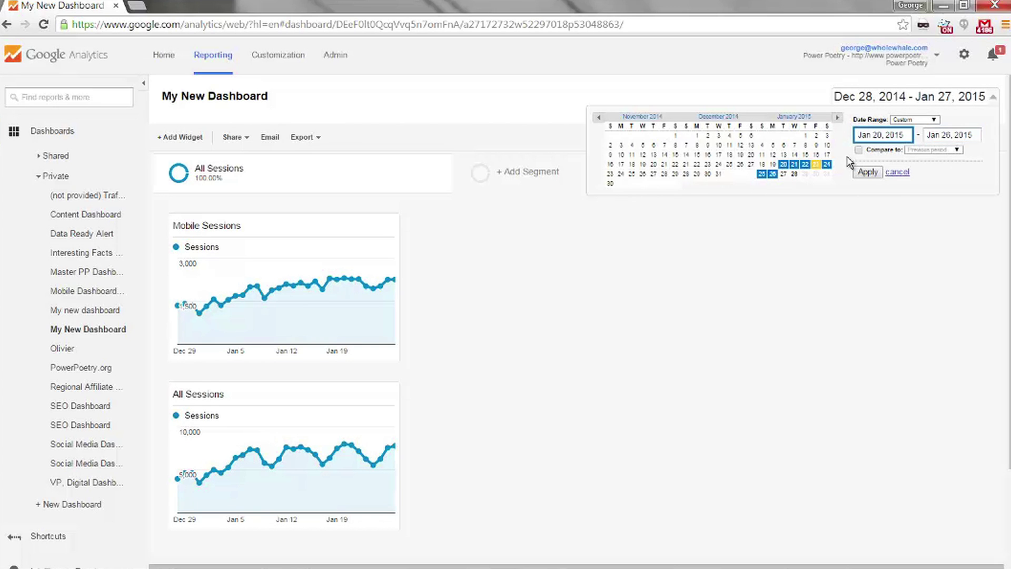
{"action": "left_click", "coordinate": [858, 150]}
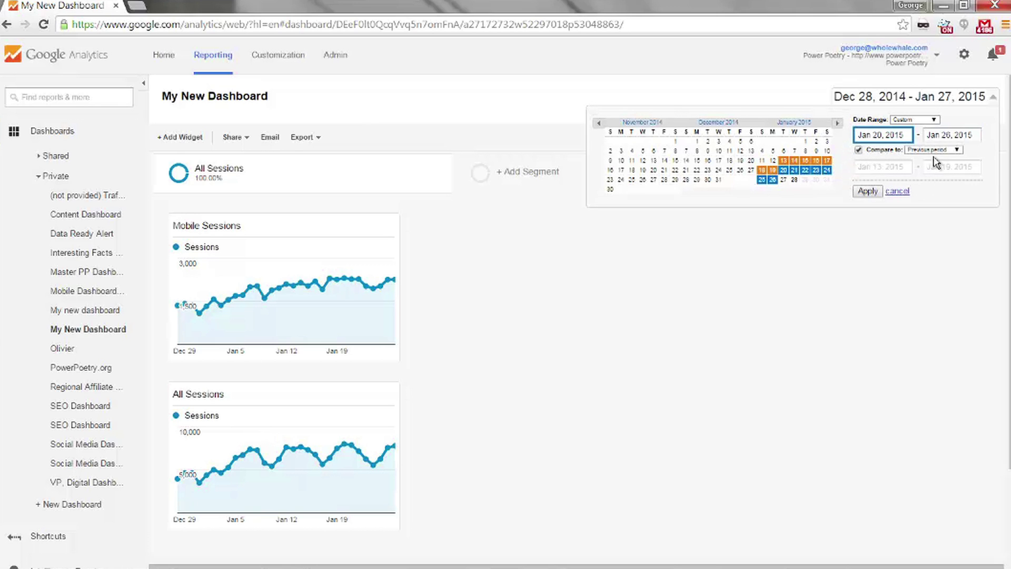
{"action": "left_click", "coordinate": [867, 191]}
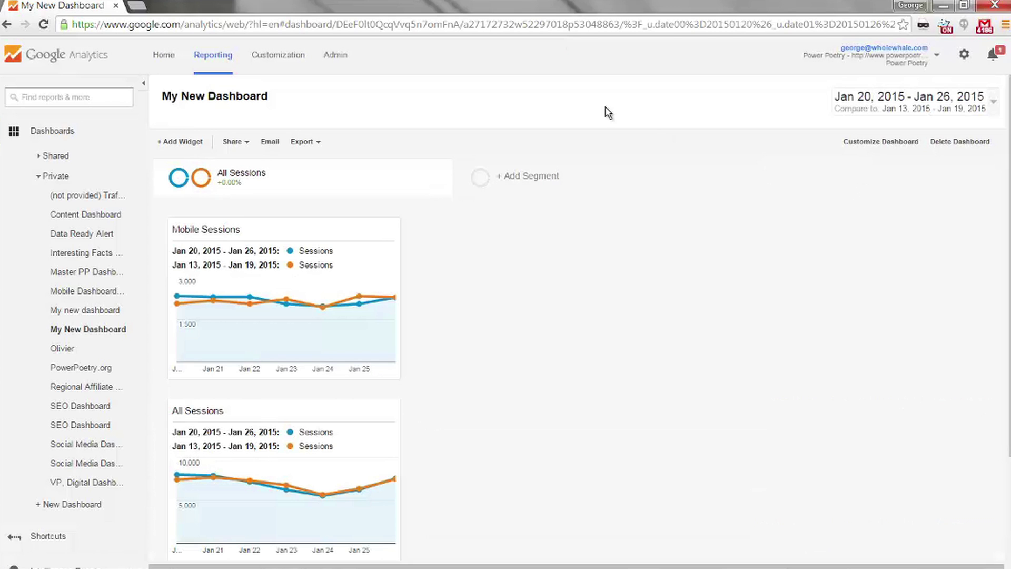
{"action": "left_click", "coordinate": [339, 64]}
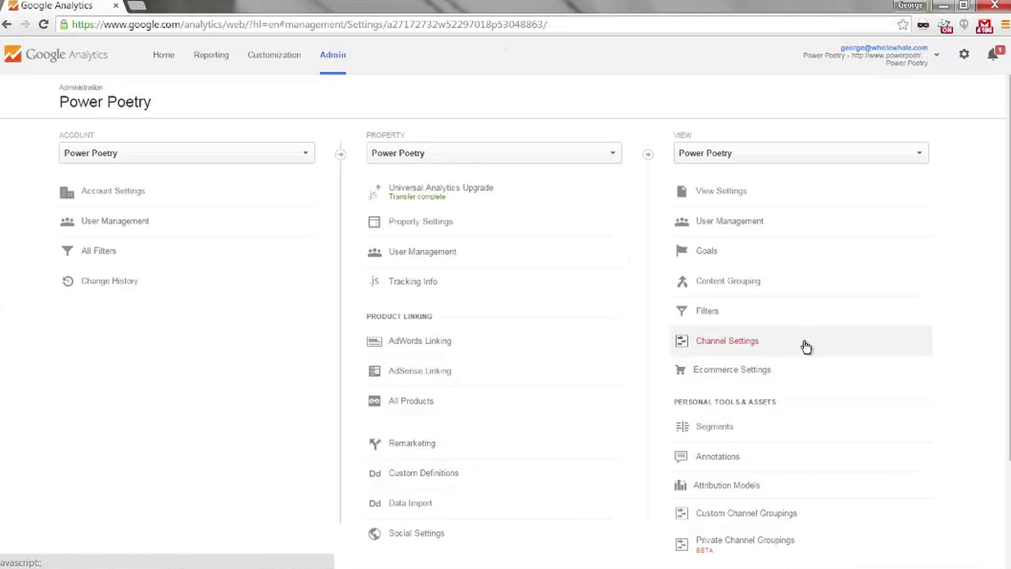
Open the Master PP Dashboard entry under Scheduled Emails for editing
{"action": "scroll", "coordinate": [801, 391], "scroll_direction": "down", "scroll_amount": 3}
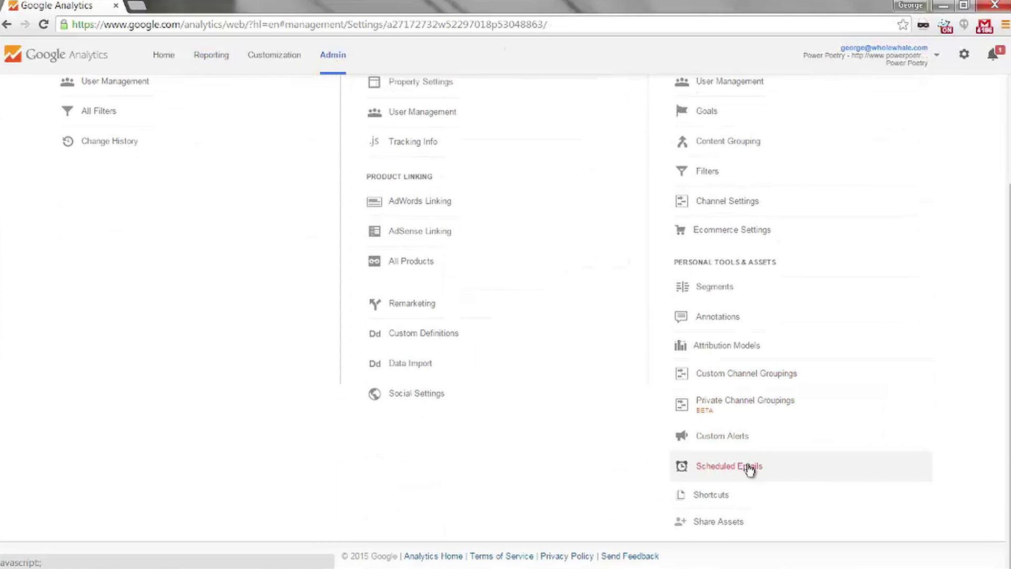
{"action": "left_click", "coordinate": [730, 467]}
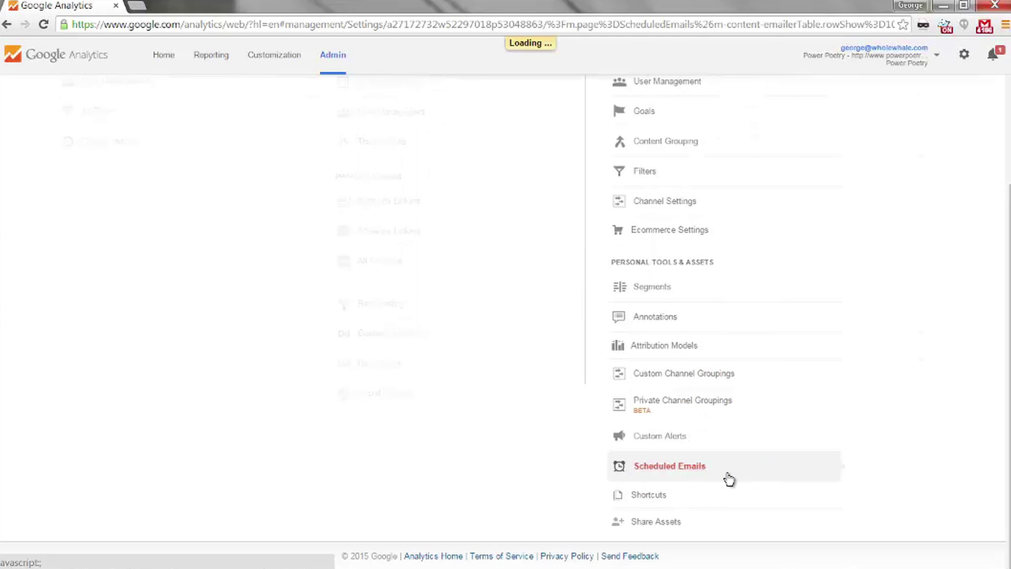
{"action": "scroll", "coordinate": [545, 346], "scroll_direction": "up", "scroll_amount": 3}
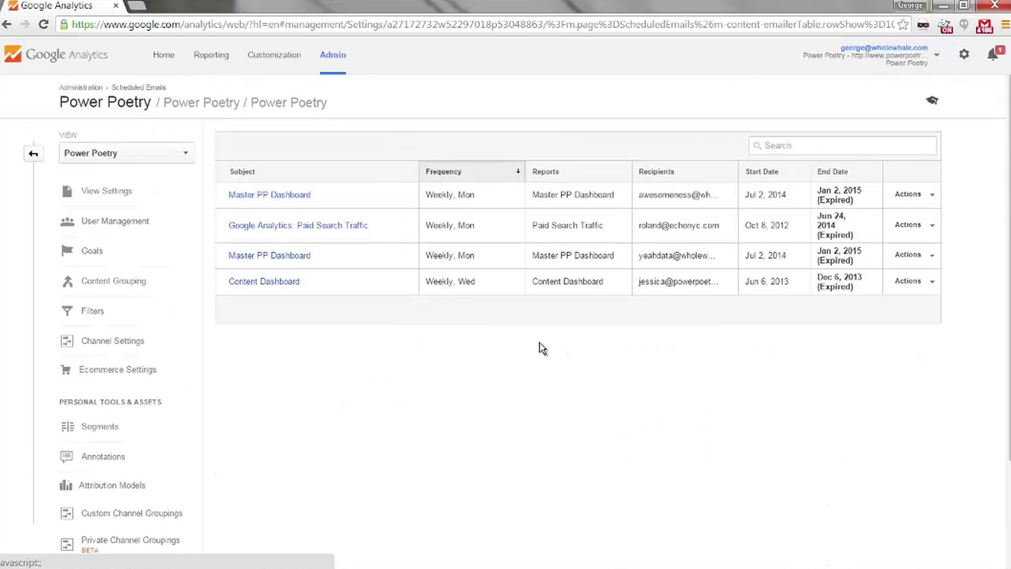
{"action": "left_click", "coordinate": [293, 196]}
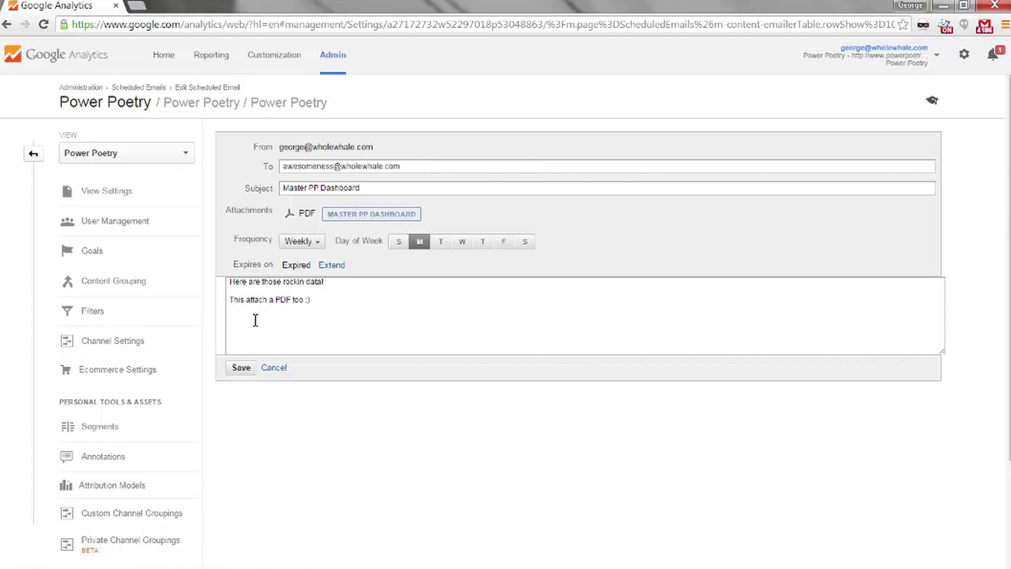